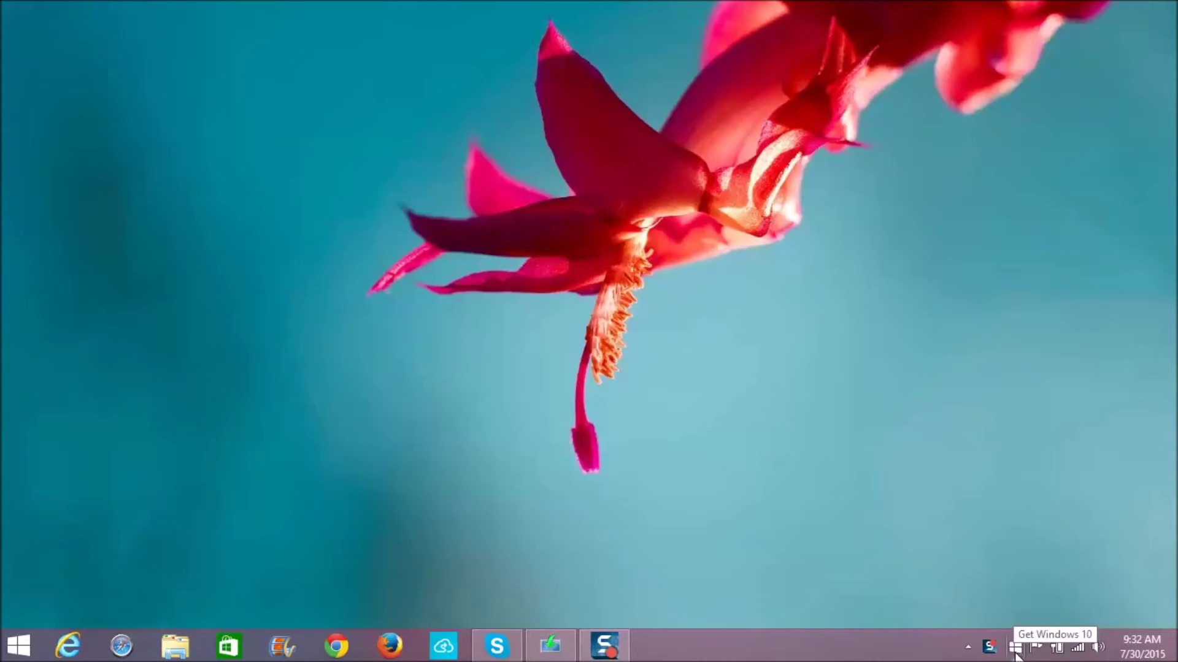
View the Get Windows 10 reservation confirmation and open the Windows 10 Q&A page in Firefox
{"action": "left_click", "coordinate": [1016, 649]}
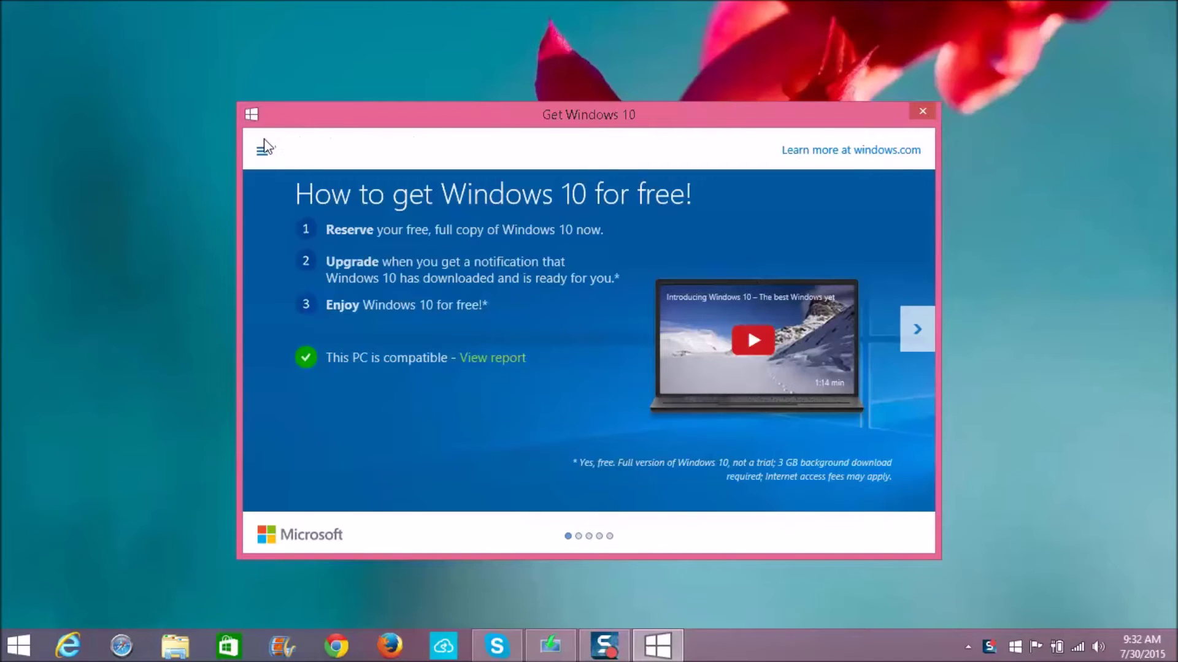
{"action": "left_click", "coordinate": [265, 154]}
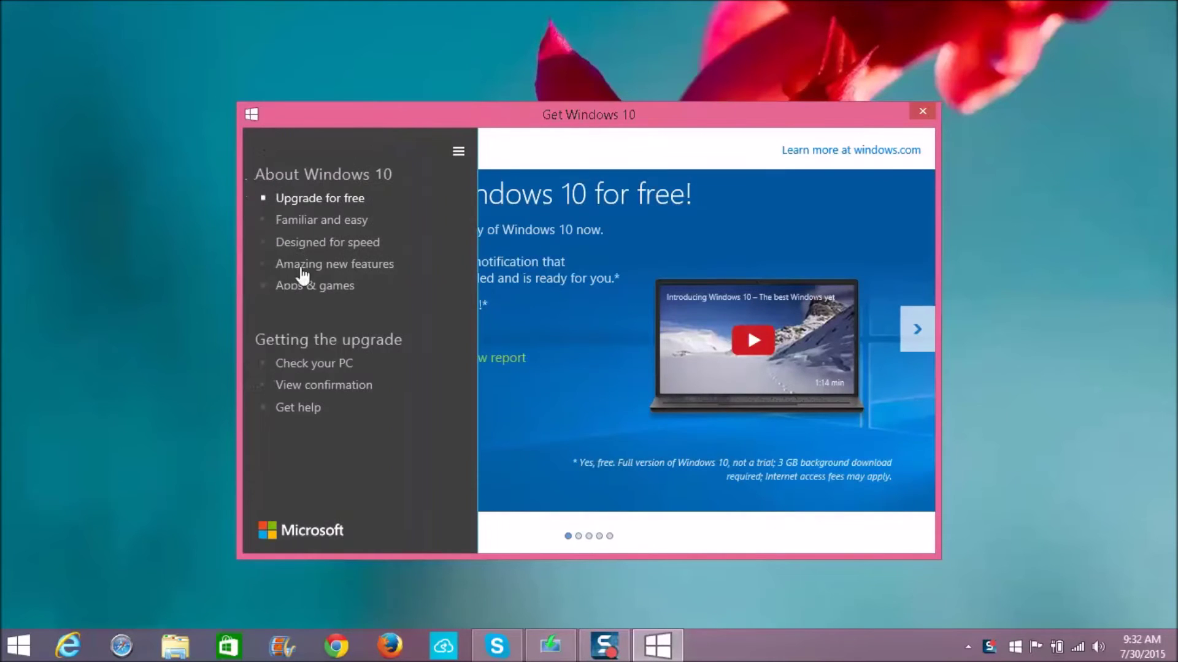
{"action": "left_click", "coordinate": [309, 387]}
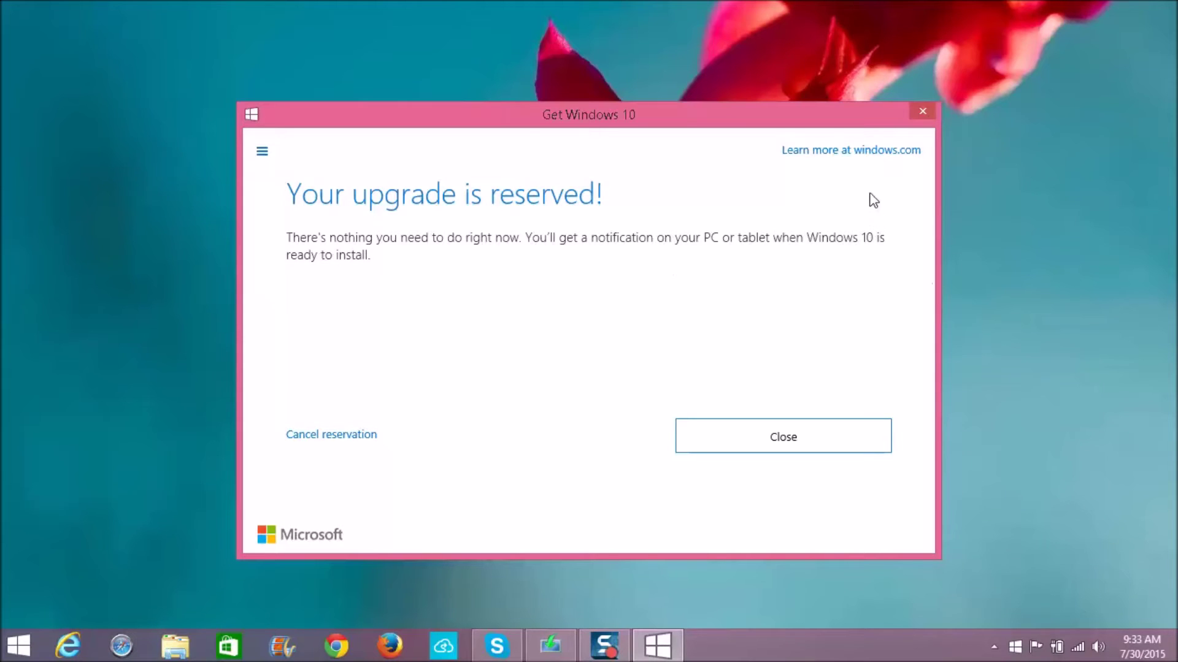
{"action": "left_click", "coordinate": [873, 159]}
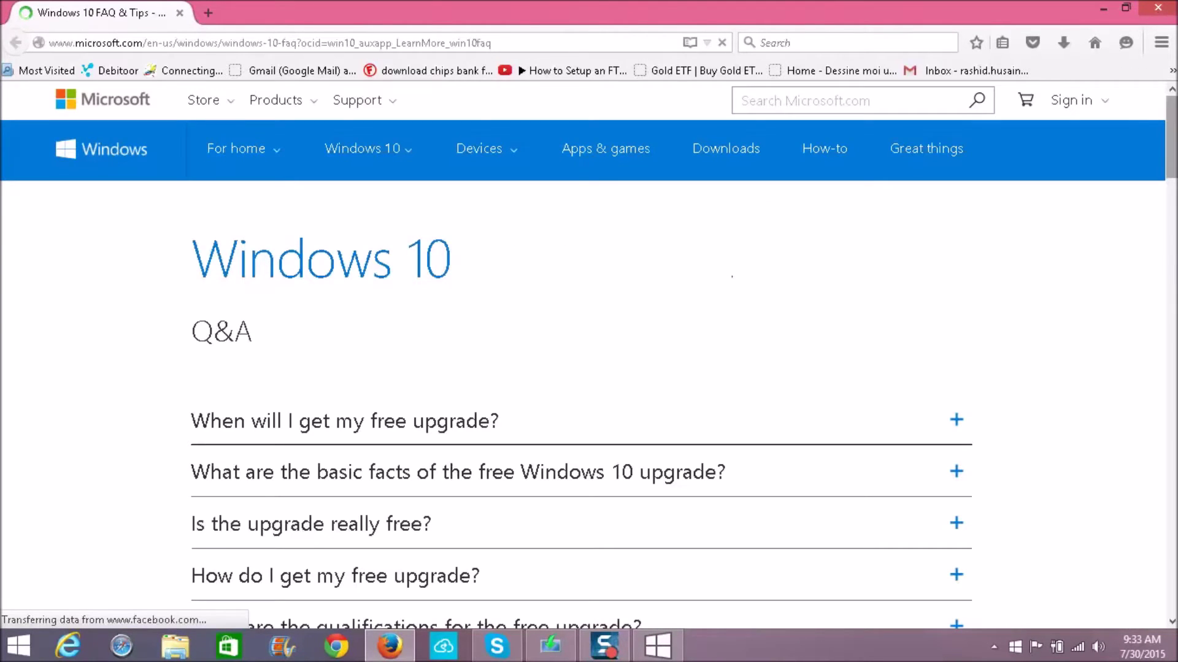
{"action": "scroll", "coordinate": [725, 262], "scroll_direction": "down", "scroll_amount": 2}
{"action": "scroll", "coordinate": [589, 368], "scroll_direction": "up", "scroll_amount": 1}
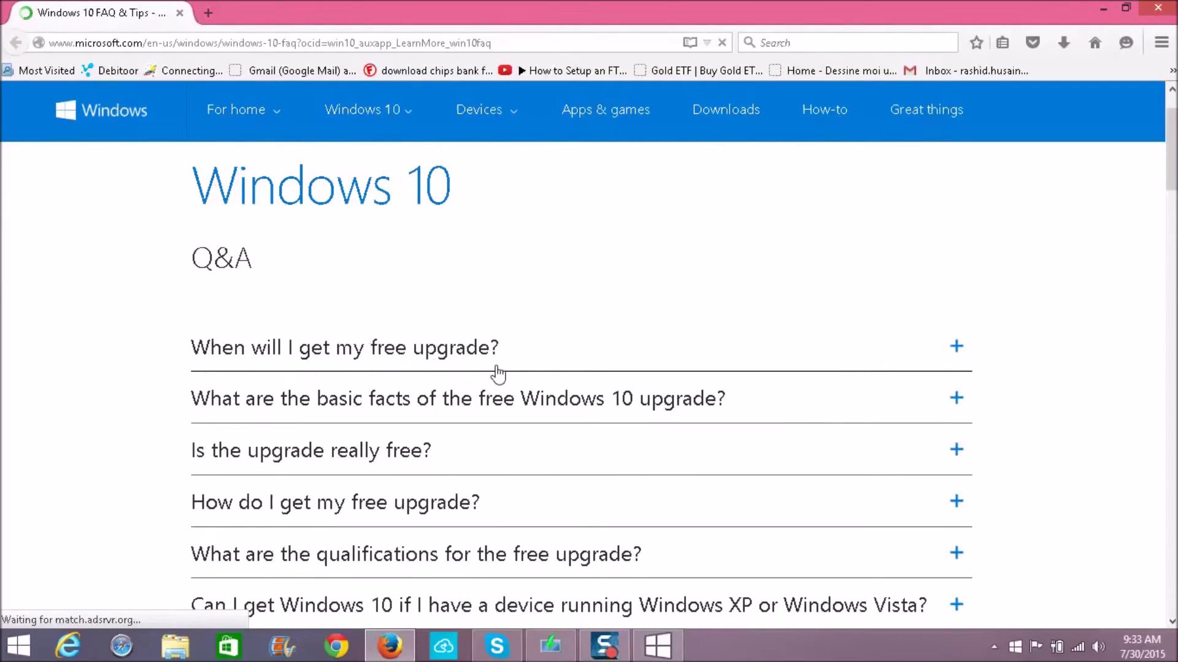
Expand the 'When will I get my free upgrade?' answer and follow its Media Creation Tool link
{"action": "left_click", "coordinate": [960, 353]}
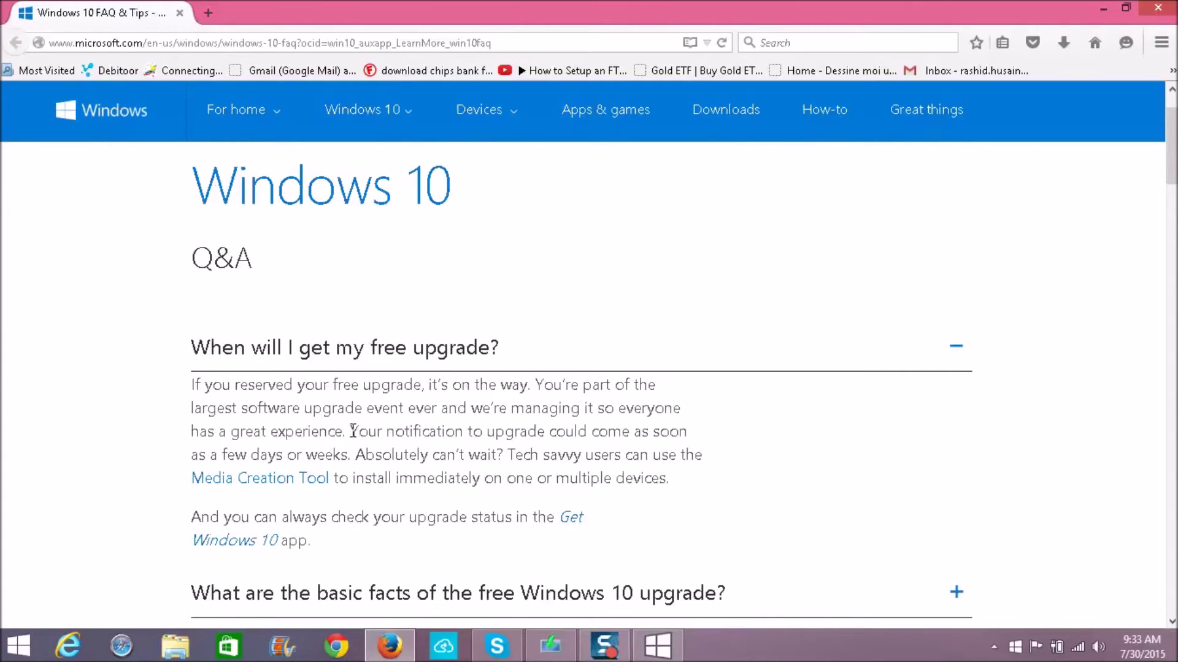
{"action": "left_click_drag", "start_coordinate": [352, 431], "coordinate": [691, 445]}
{"action": "left_click", "coordinate": [692, 445]}
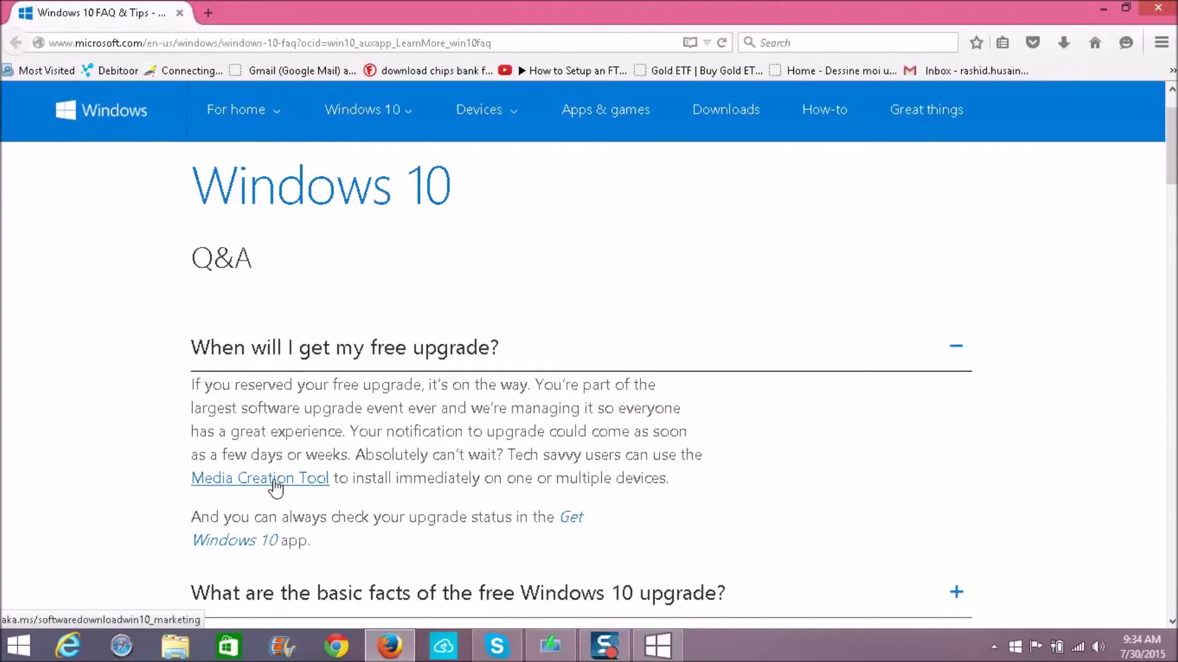
{"action": "left_click", "coordinate": [276, 482]}
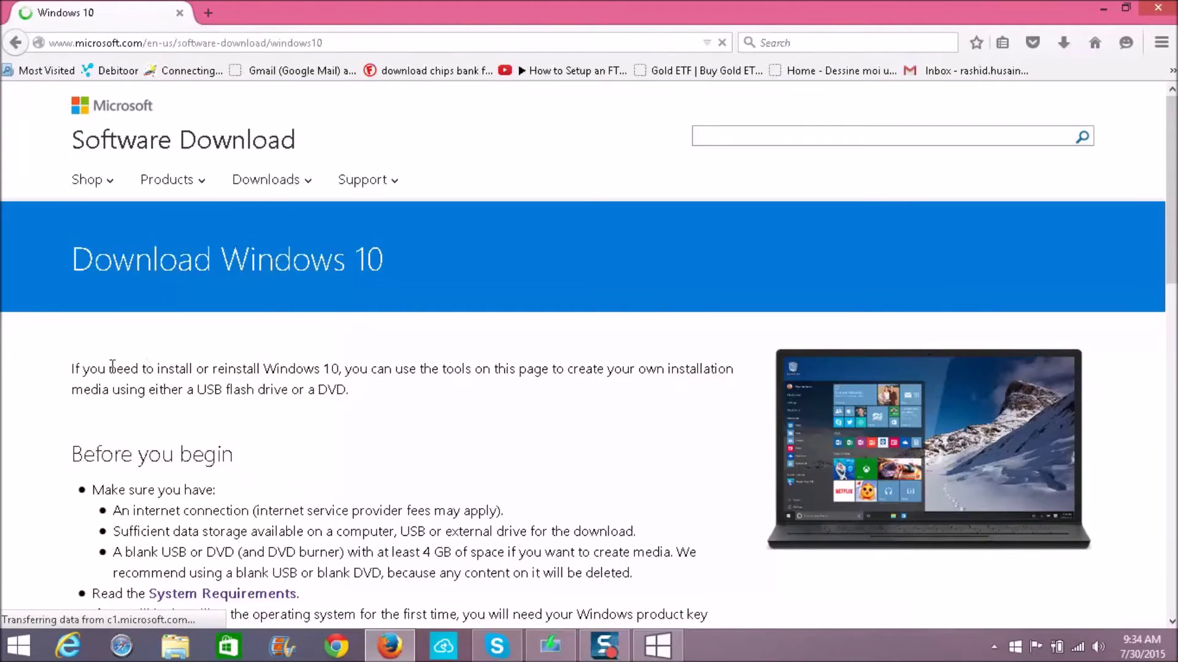
Save the 64-bit Media Creation Tool, MediaCreationToolx64.exe, from the Software Download page
{"action": "left_click_drag", "start_coordinate": [109, 369], "coordinate": [682, 368]}
{"action": "scroll", "coordinate": [590, 368], "scroll_direction": "down", "scroll_amount": 4}
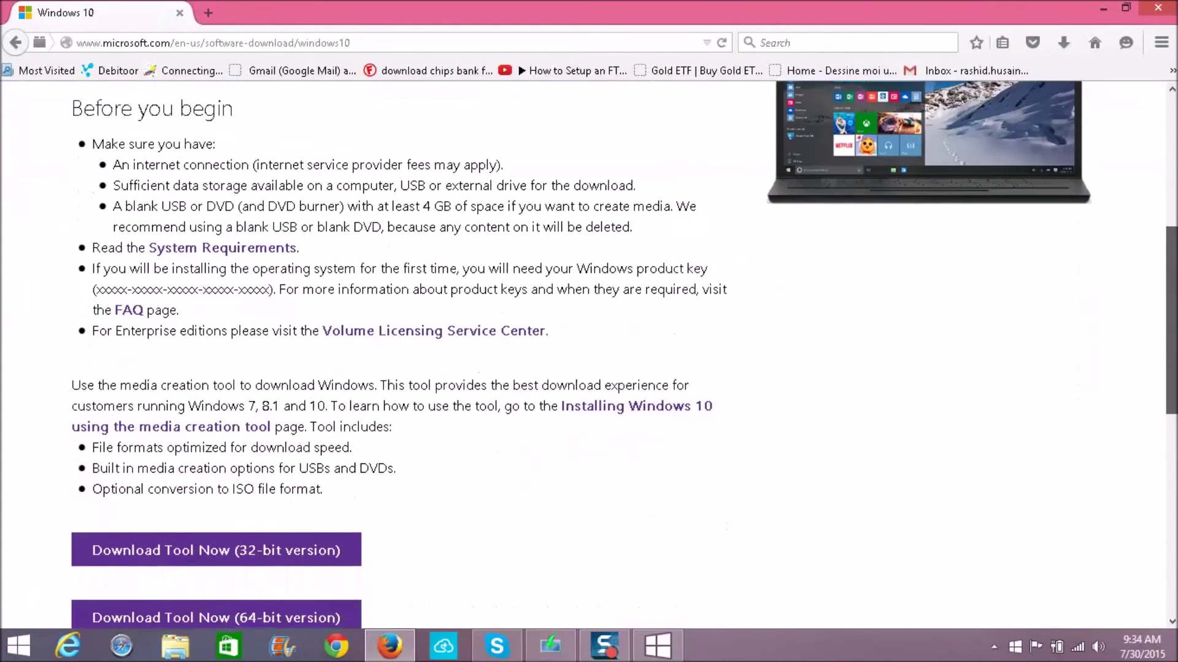
{"action": "scroll", "coordinate": [589, 368], "scroll_direction": "down", "scroll_amount": 3}
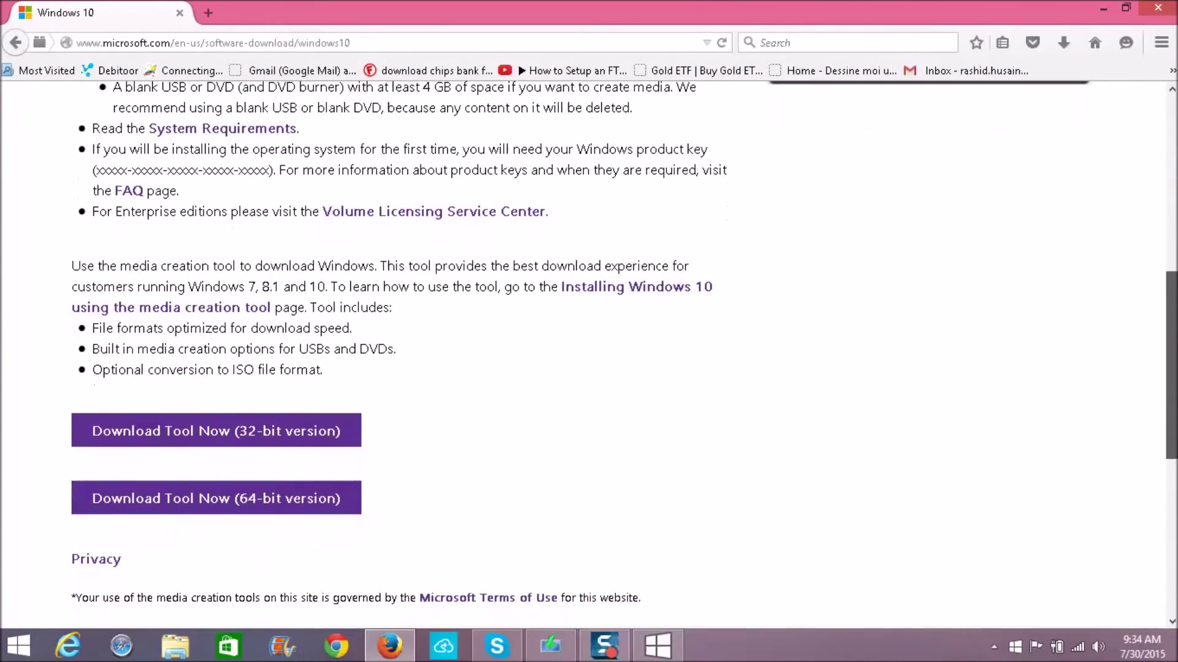
{"action": "scroll", "coordinate": [589, 369], "scroll_direction": "down", "scroll_amount": 1}
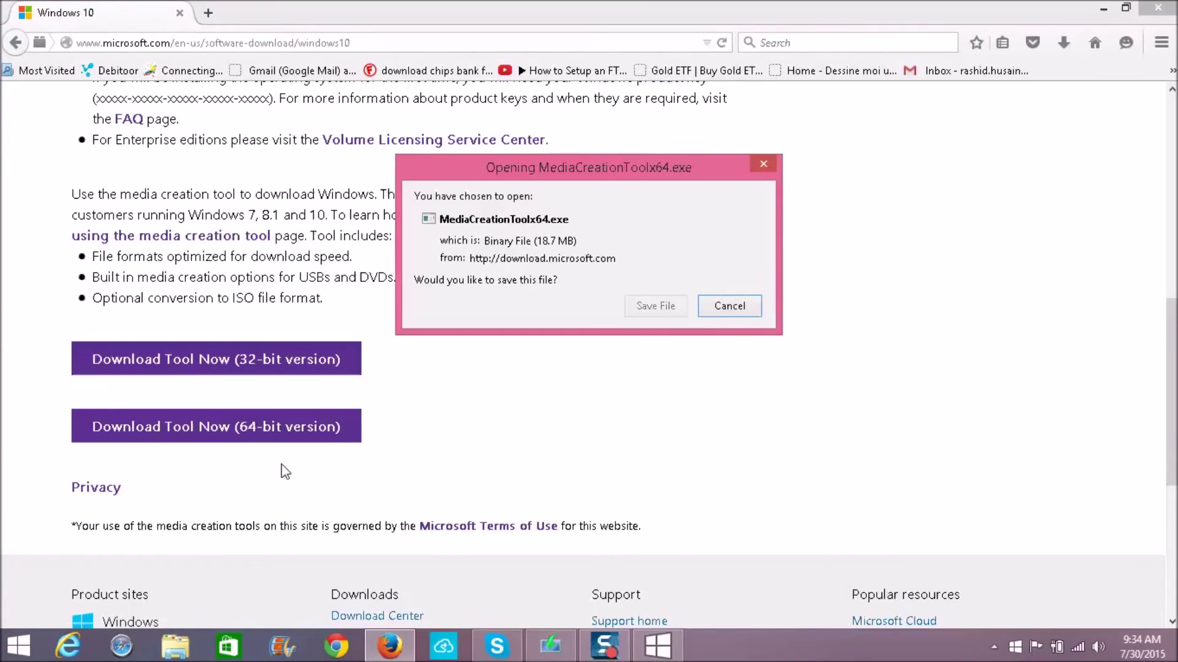
{"action": "left_click", "coordinate": [655, 305]}
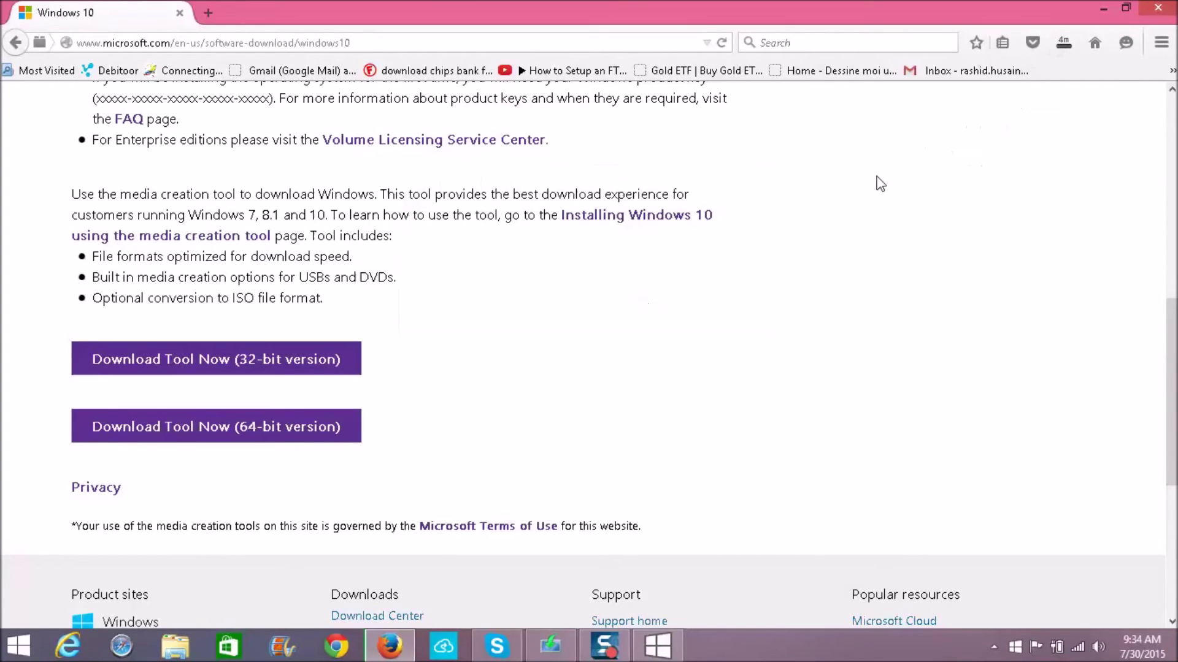
Check the download progress and open Firefox's full downloads list to reach MediaCreationToolx64.exe
{"action": "left_click", "coordinate": [1063, 47]}
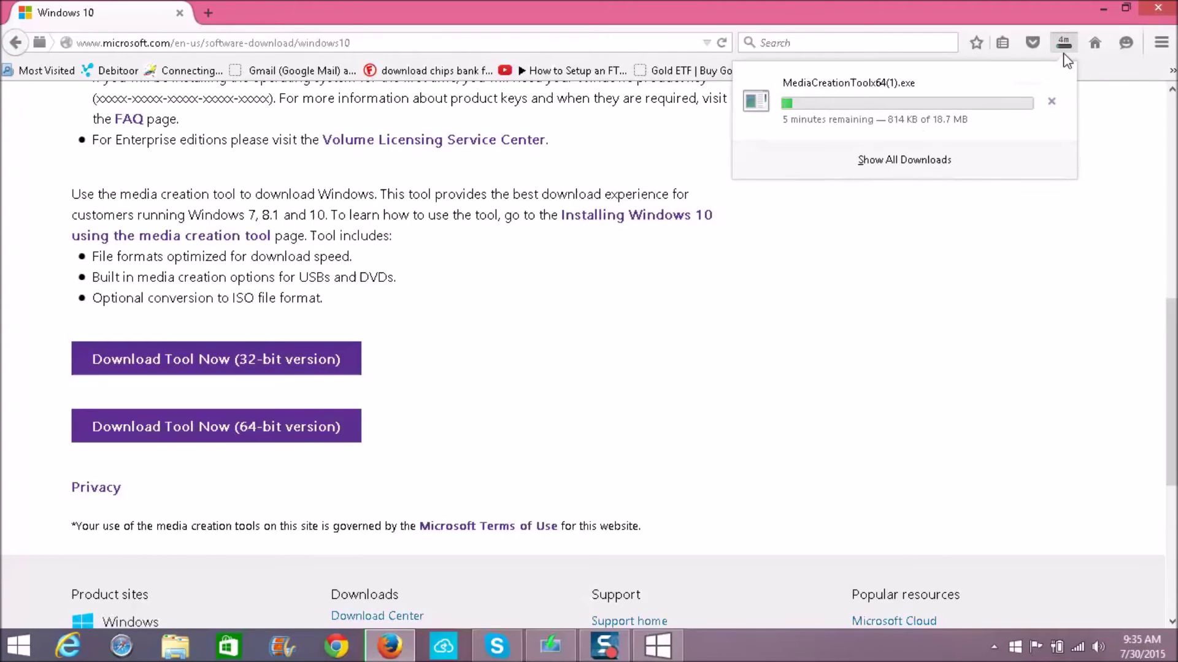
{"action": "left_click", "coordinate": [934, 160]}
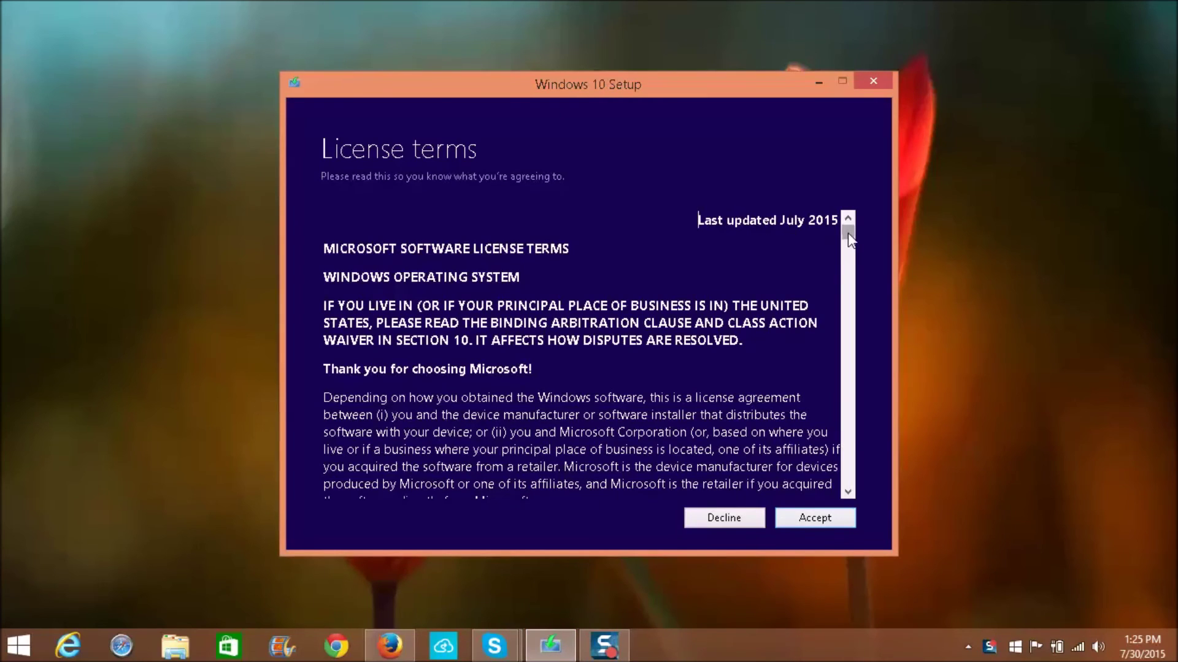
{"action": "left_click_drag", "start_coordinate": [848, 233], "coordinate": [848, 453]}
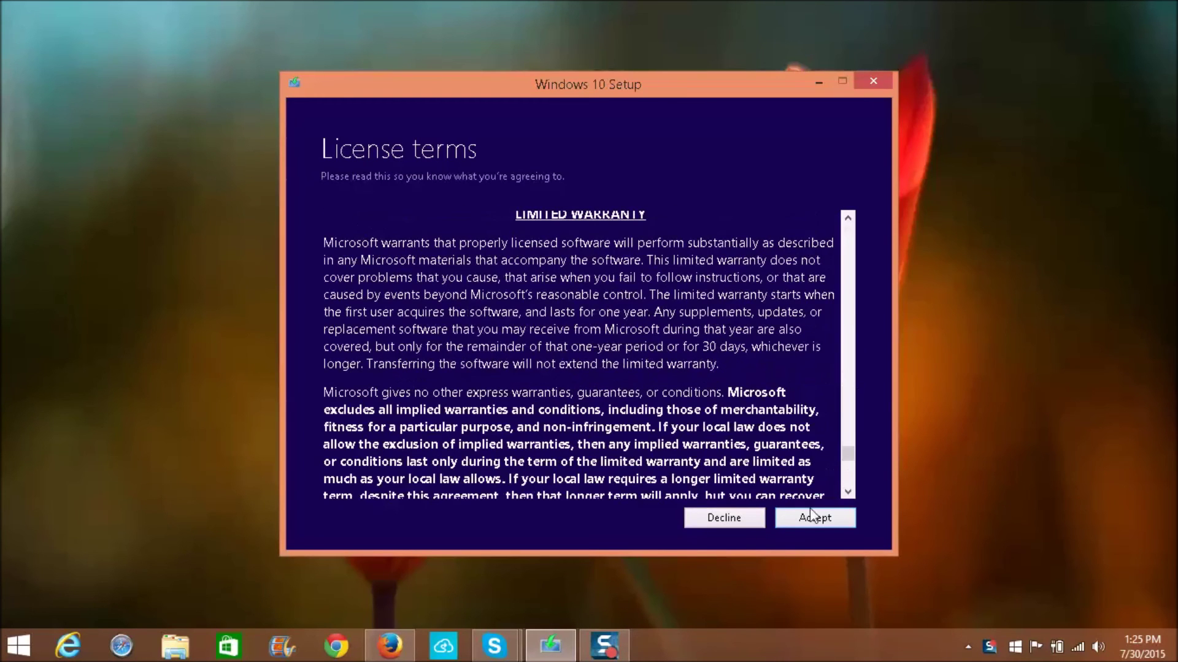
Accept the Windows 10 license terms
{"action": "left_click", "coordinate": [810, 521]}
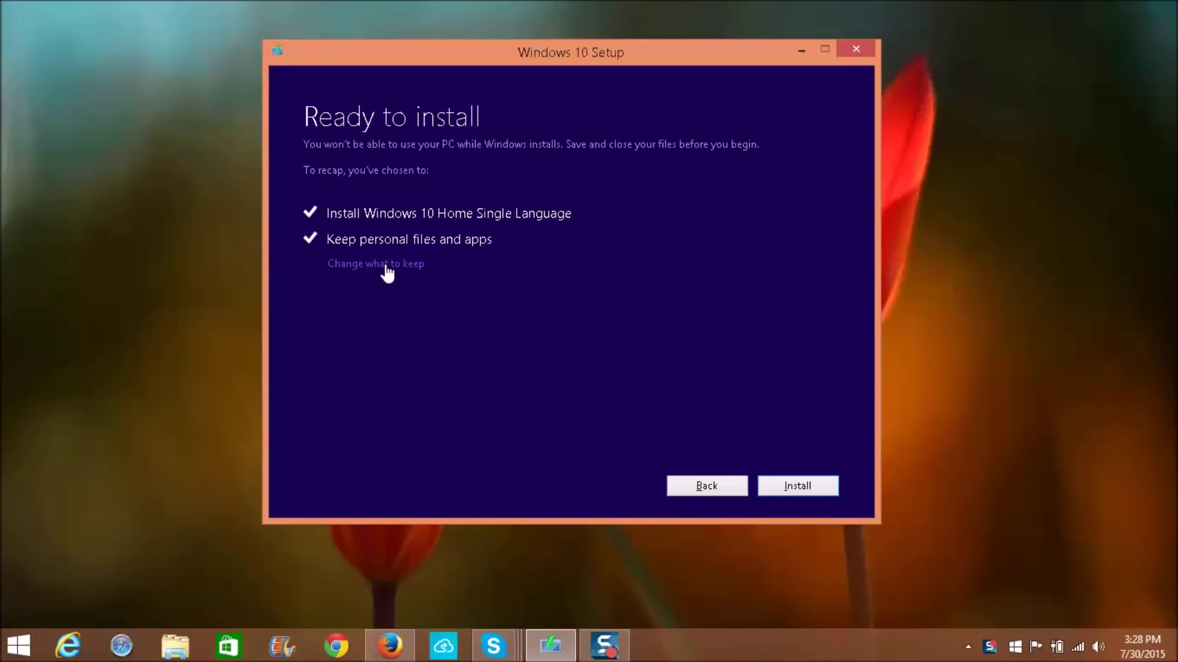
Reconfirm 'Keep personal files and apps' under Change what to keep, then start the installation
{"action": "left_click", "coordinate": [387, 269]}
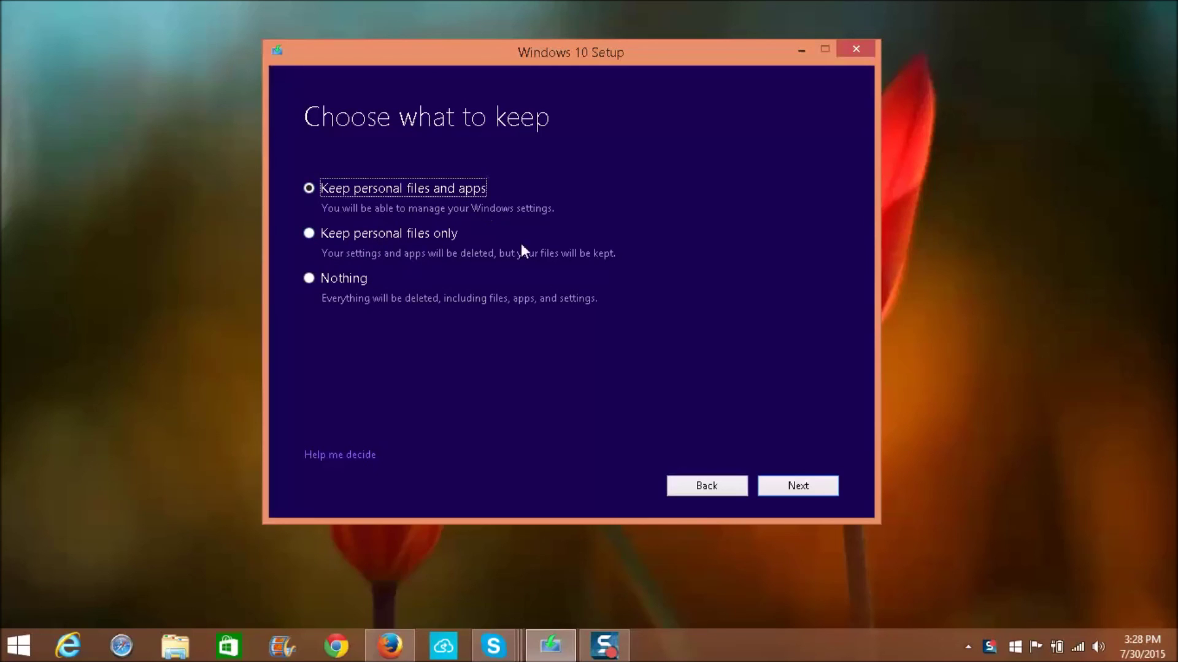
{"action": "left_click", "coordinate": [786, 486]}
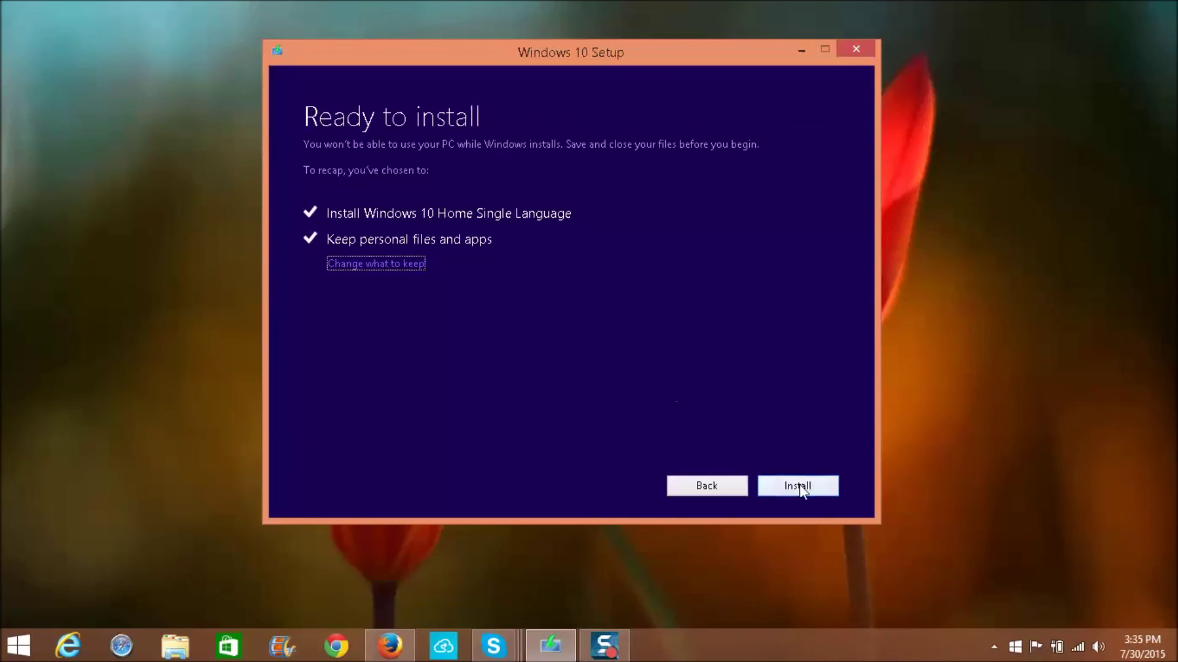
{"action": "left_click", "coordinate": [800, 485]}
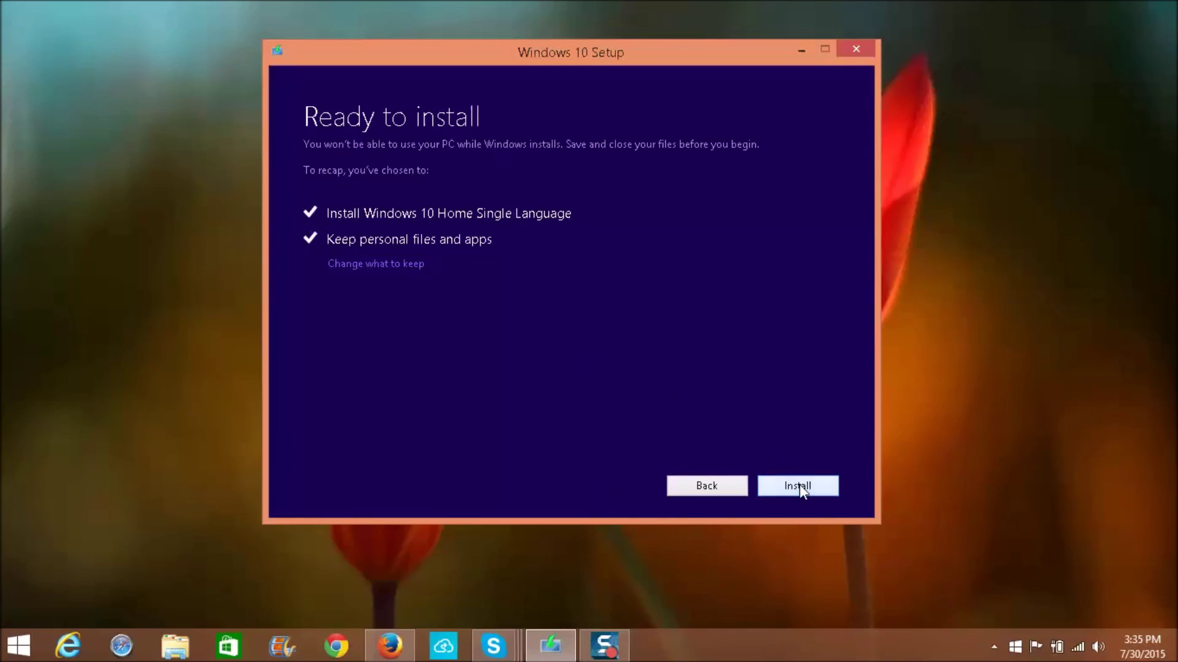